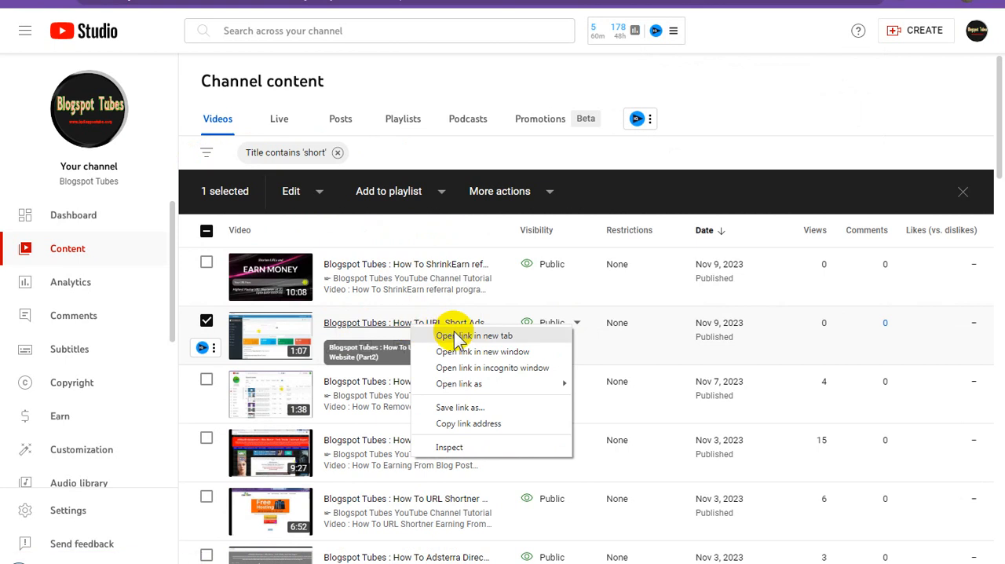
Open the URL Short Ads (Part2), Earning From Blog Post, URL Shortner and Adsterra Direct Link videos' details pages in separate new tabs
click(463, 338)
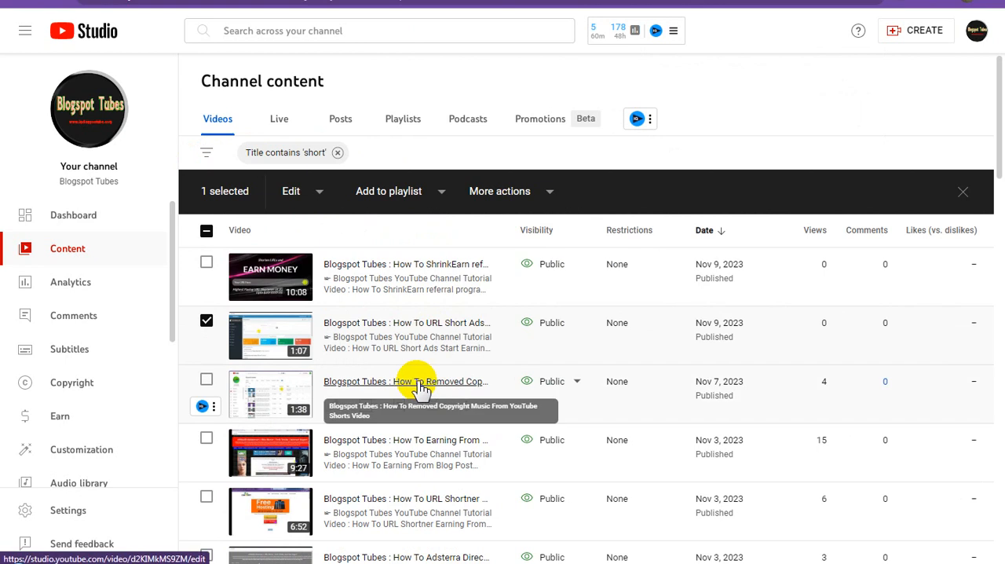
scroll(549, 381, down, 1)
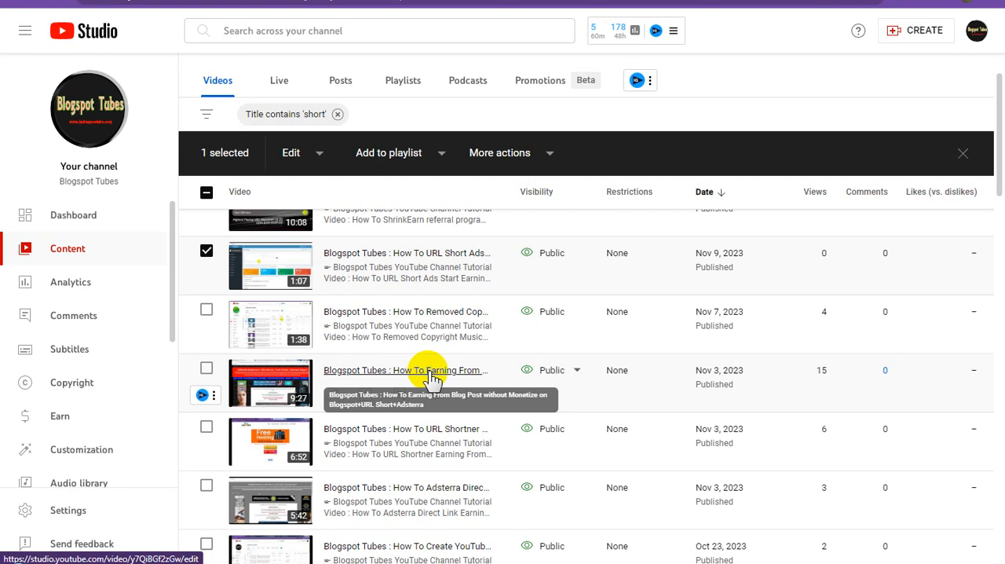
right_click(432, 380)
key(Escape)
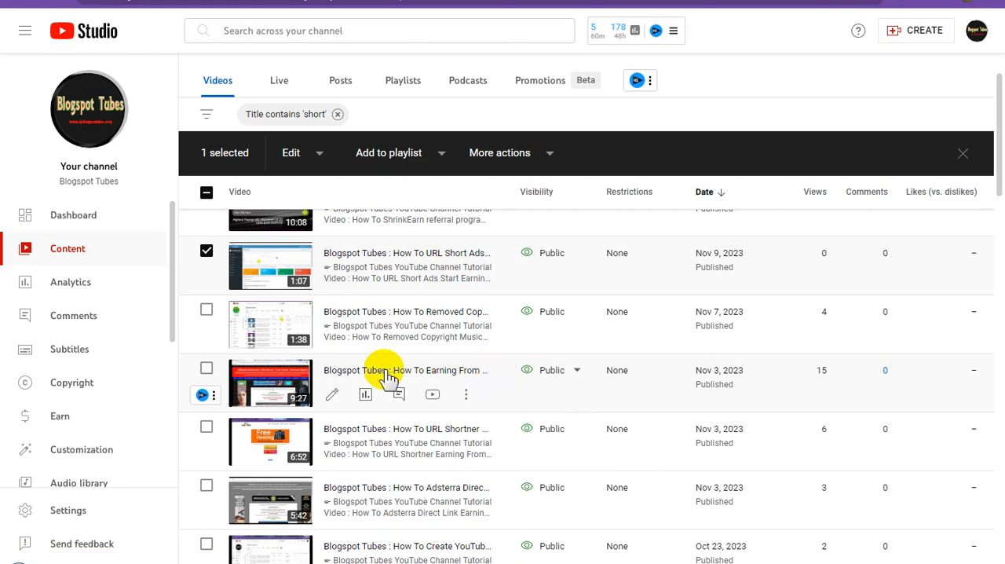
scroll(400, 424, down, 1)
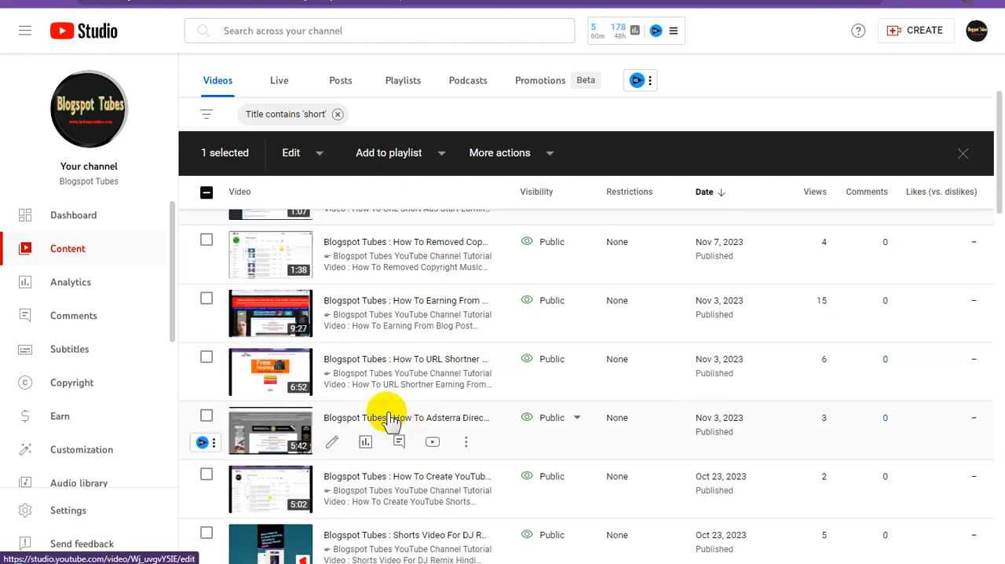
right_click(420, 361)
key(Escape)
scroll(628, 367, down, 1)
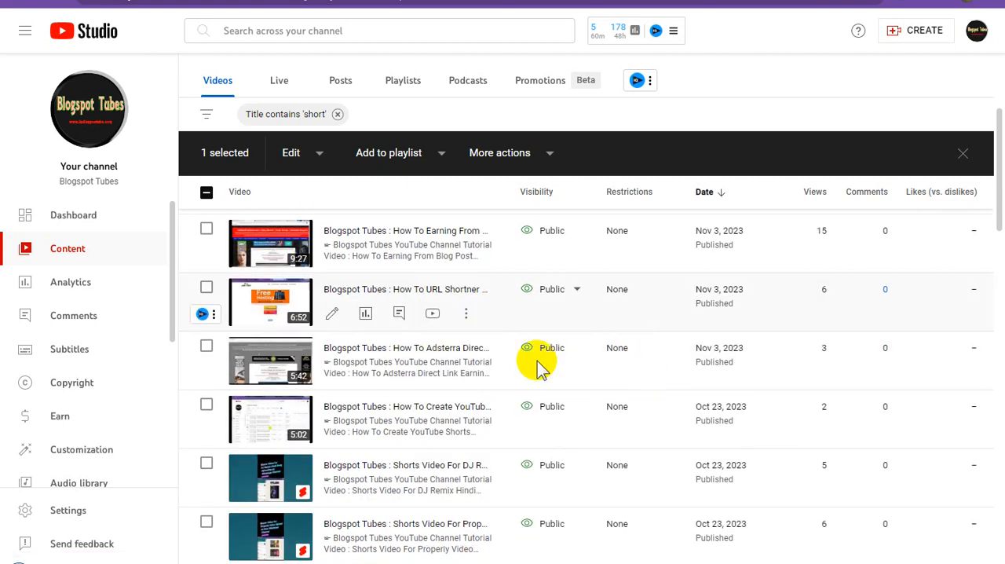
right_click(459, 354)
key(Escape)
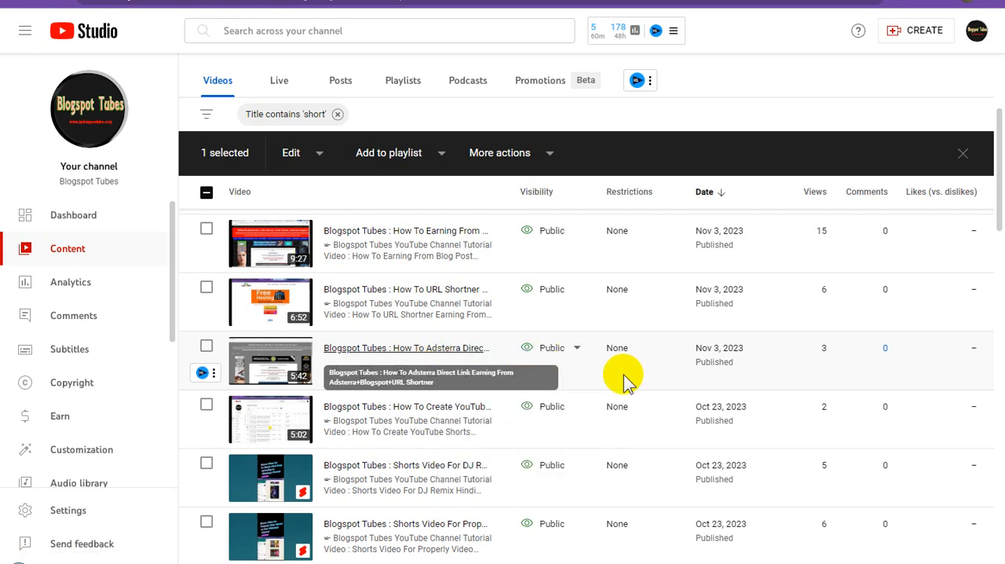
Look through the remaining videos whose title contains 'short', through the last page, for more related to URL shortening
scroll(623, 377, down, 1)
scroll(628, 377, down, 1)
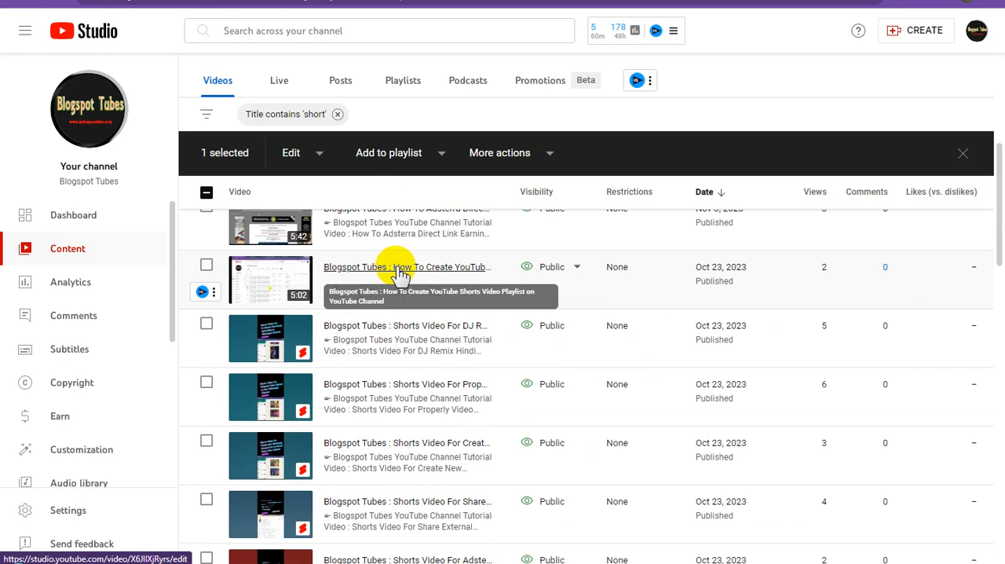
scroll(530, 343, down, 3)
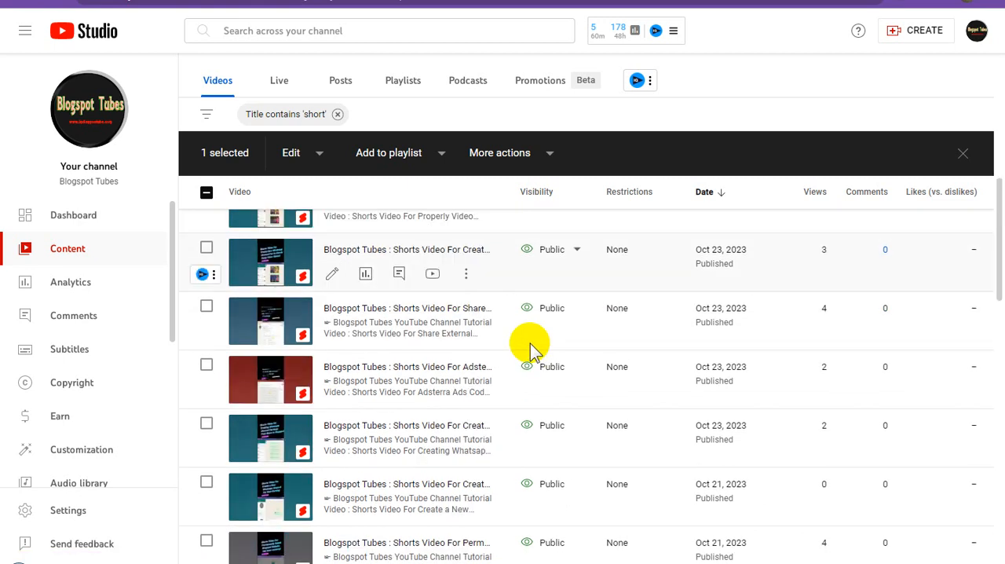
scroll(529, 343, down, 6)
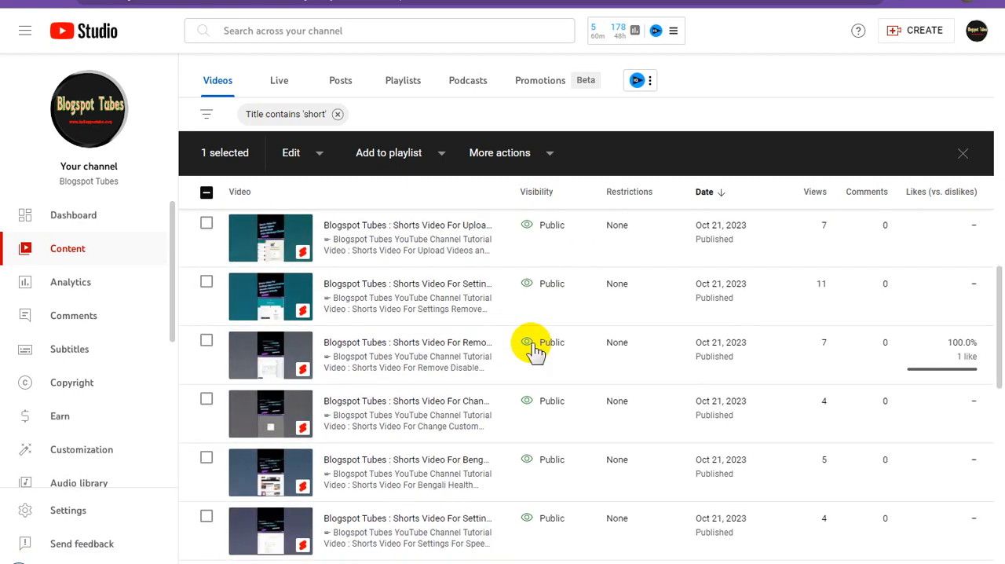
scroll(533, 350, down, 5)
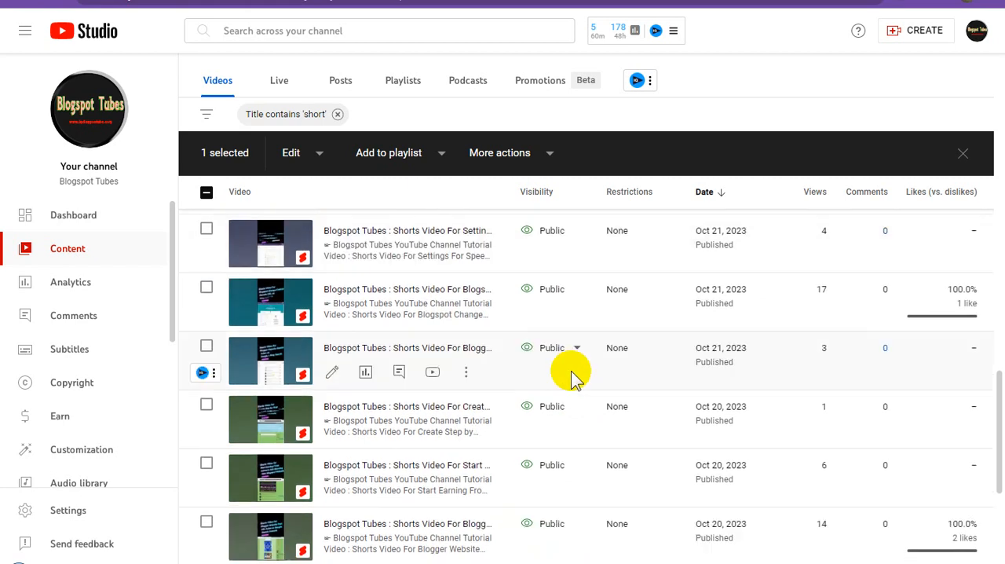
scroll(573, 377, down, 4)
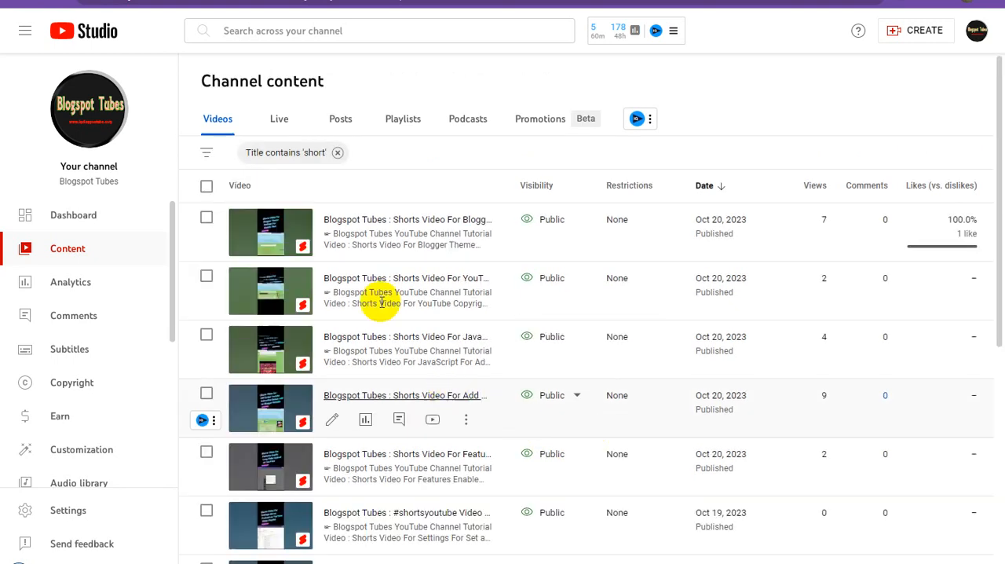
scroll(510, 387, down, 5)
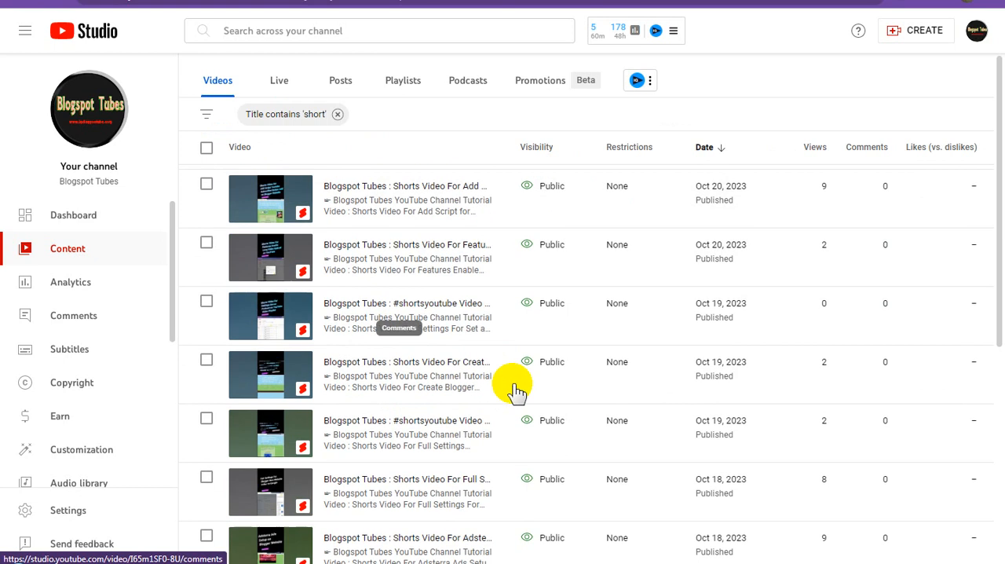
scroll(513, 388, down, 1)
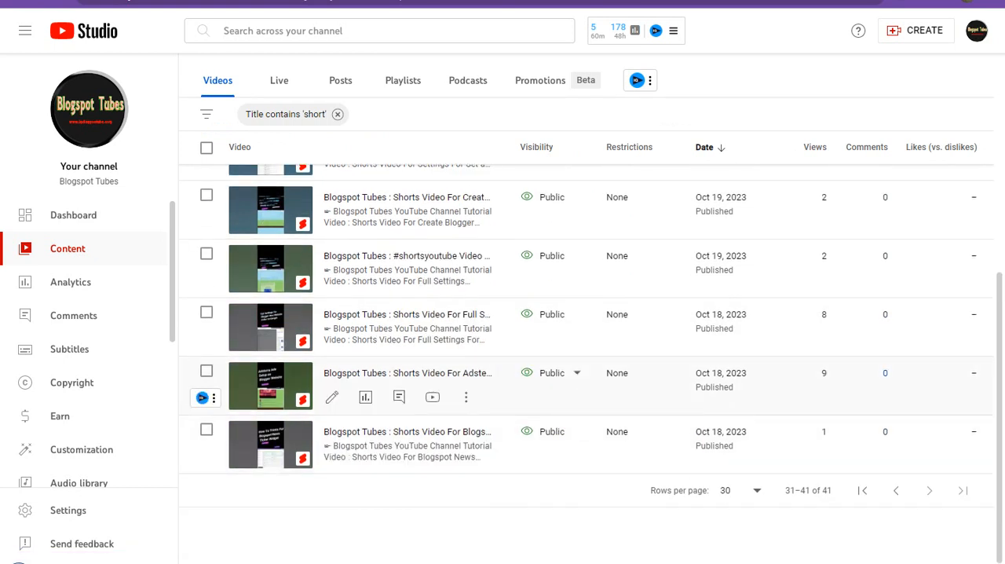
click(612, 1)
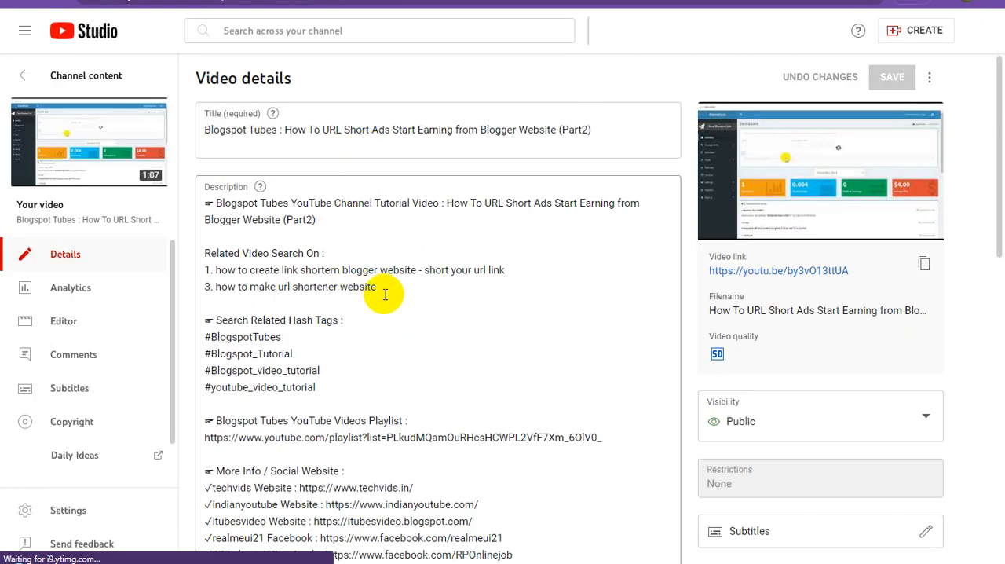
click(400, 289)
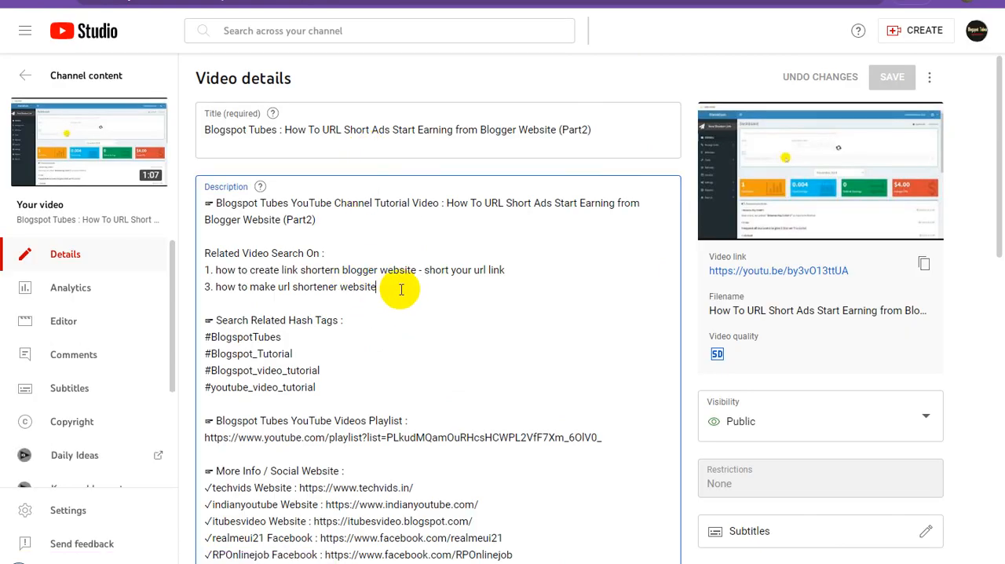
key(Return)
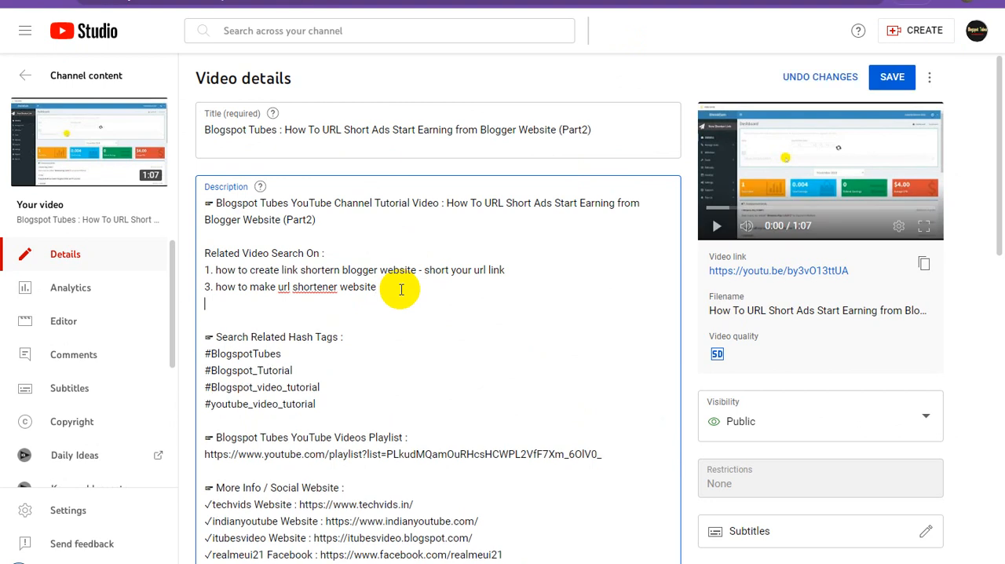
text(~ Free Registration Info. Website For URL Short and Earning : https://tubewebsite.blogspot.com/2023/11/shrinkearn-referral-program-for-website.html)
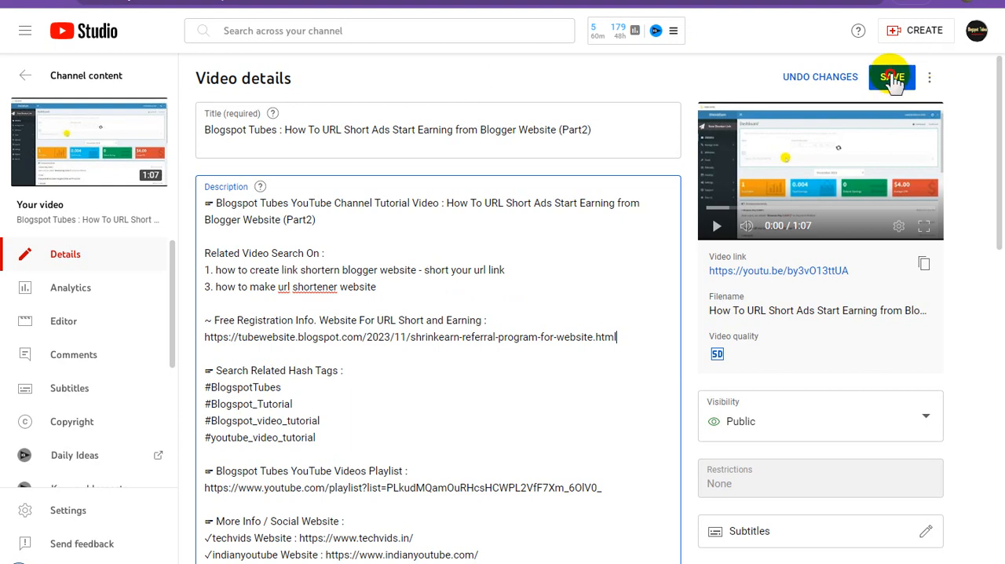
click(893, 79)
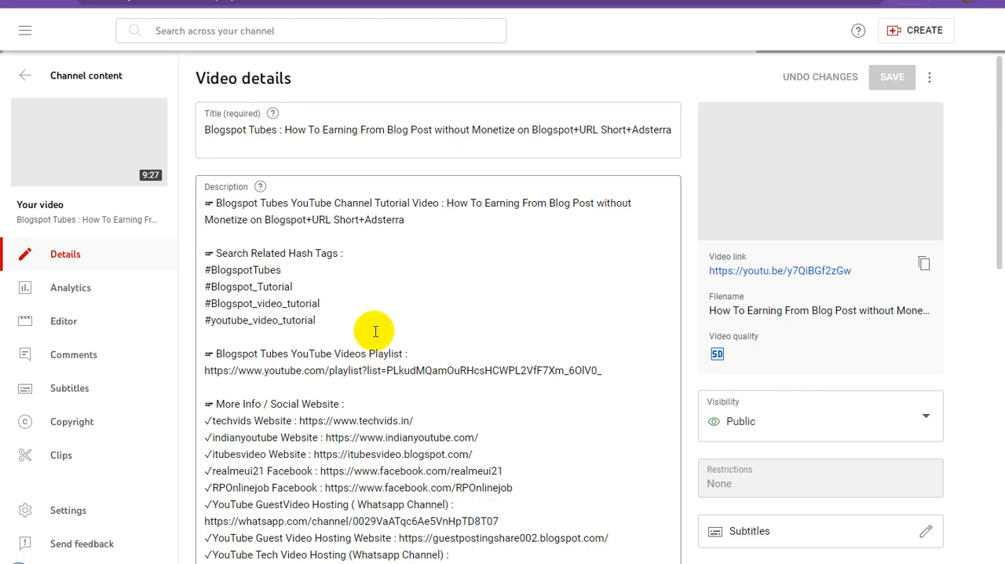
Add one extra blank line below the hashtags in the description of the Earning From Blog Post video
click(357, 321)
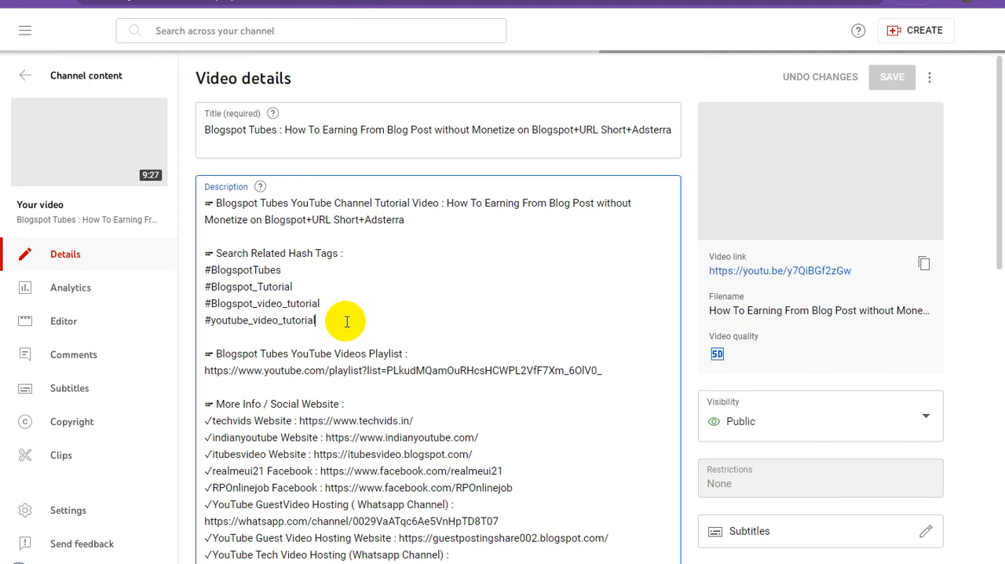
key(Return)
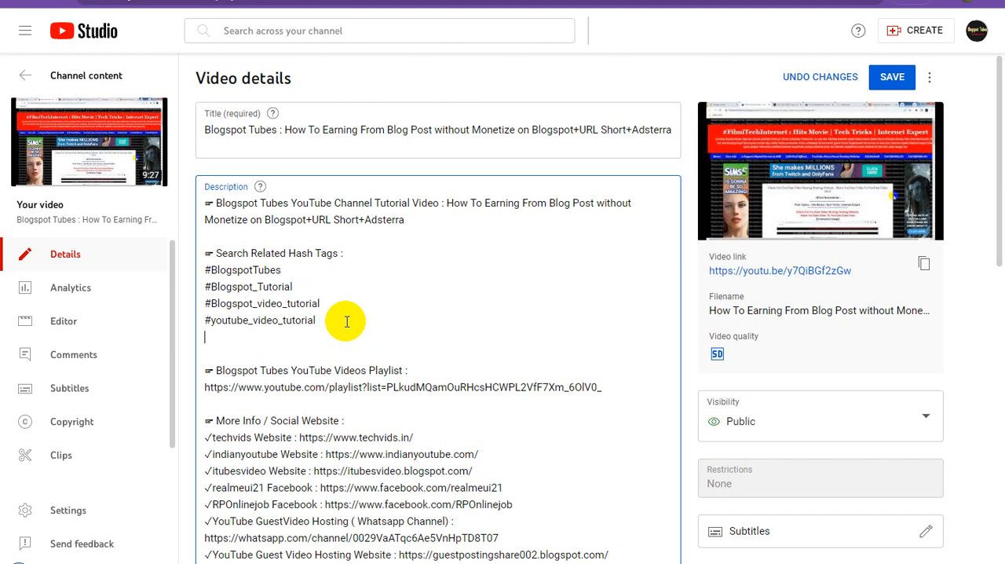
key(Return)
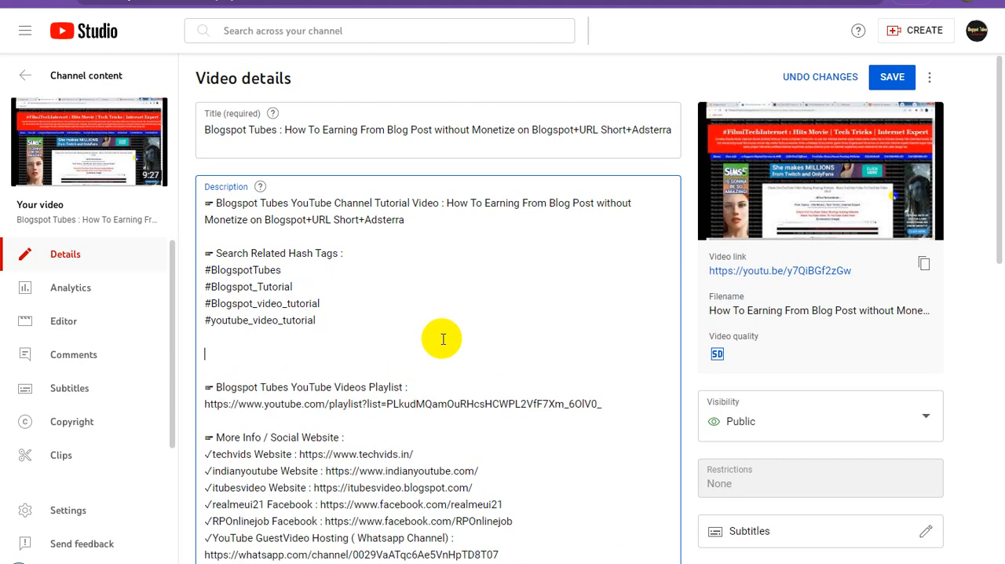
key(Delete)
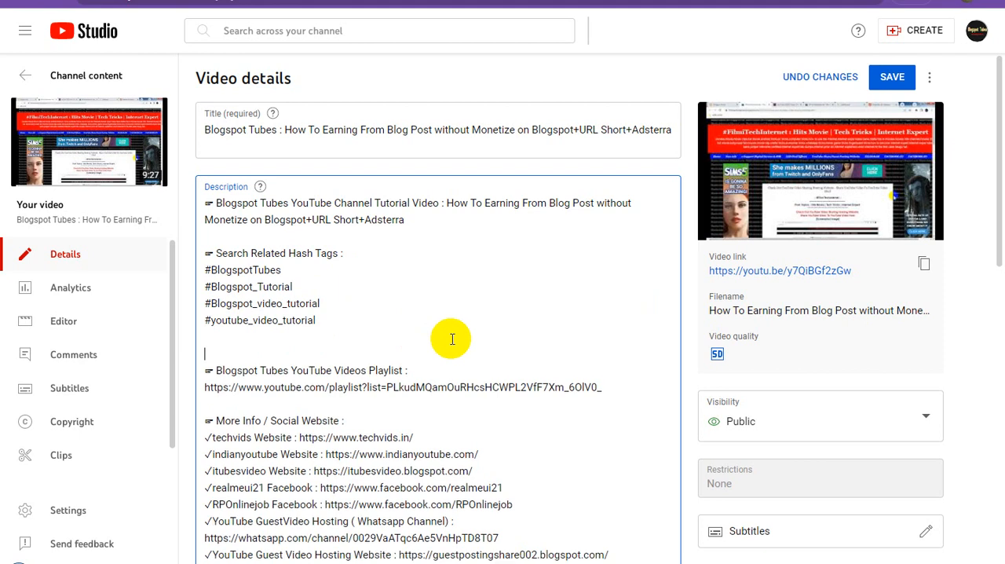
Paste the Free Registration Info text with its shrinkearn-referral-program-for-website.html link below the opening paragraph of the Earning From Blog Post description and save
click(434, 220)
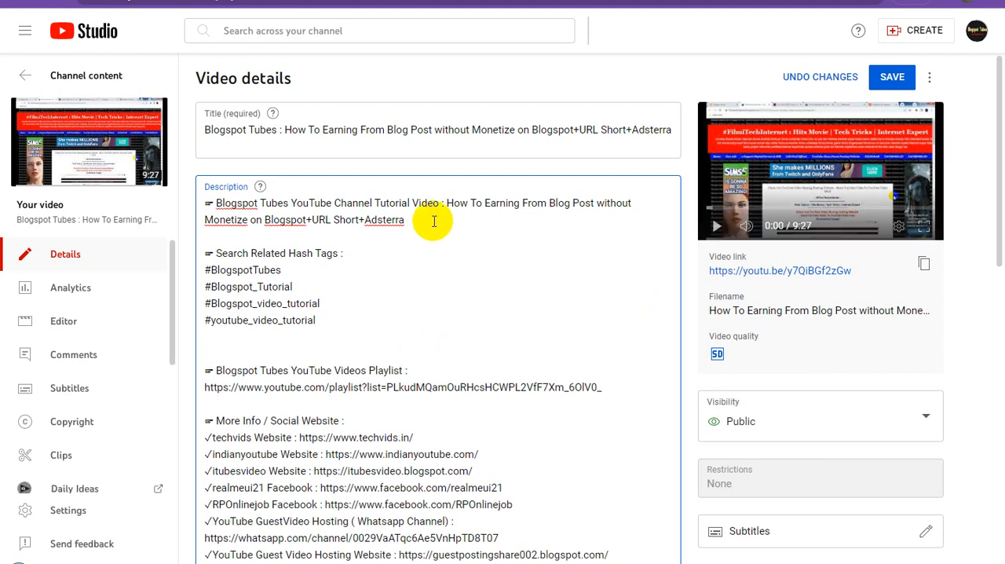
key(Return)
key(Return)
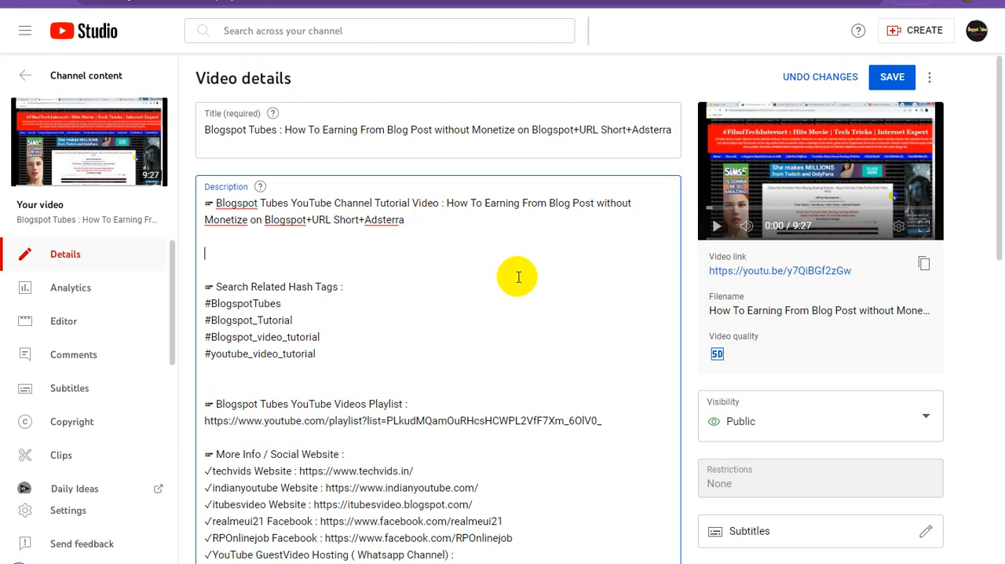
text(~ Free Registration Info. Website For URL Short and Earning : https://tubewebsite.blogspot.com/2023/11/shrinkearn-referral-program-for-website.html)
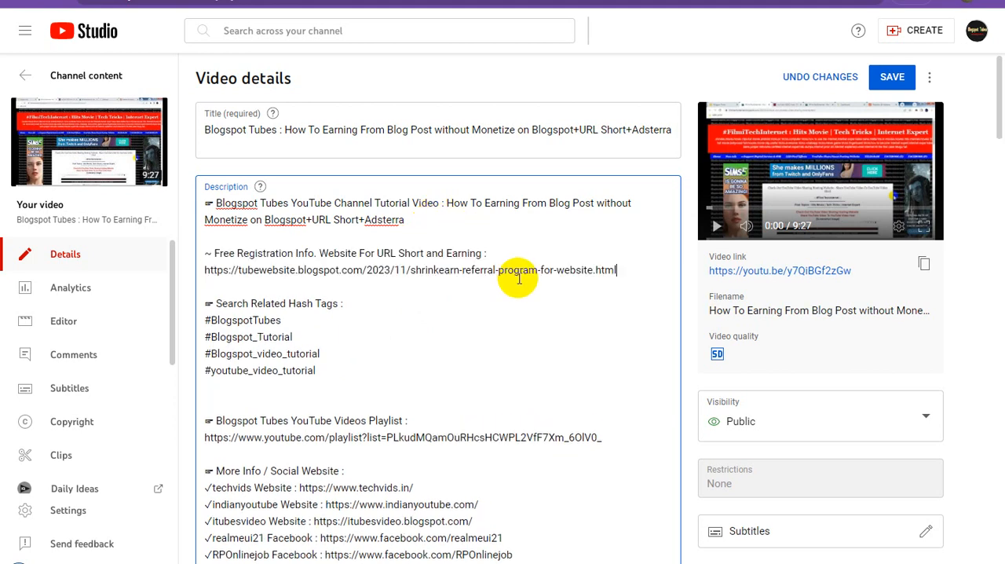
click(892, 78)
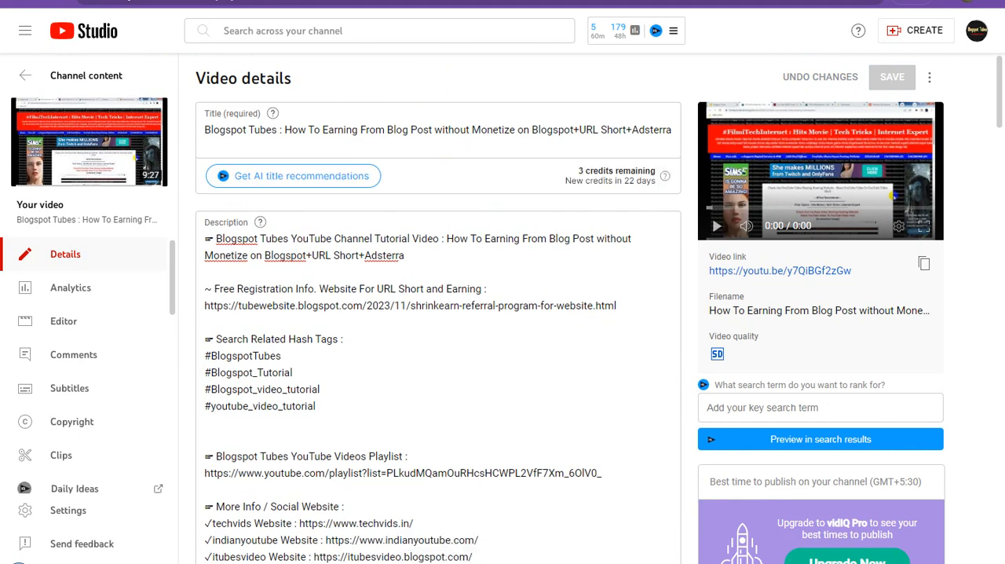
Paste the Free Registration Info text and ShrinkEarn link below the related search line in the URL Shortner Earning From YouTube video's description and save
key(F5)
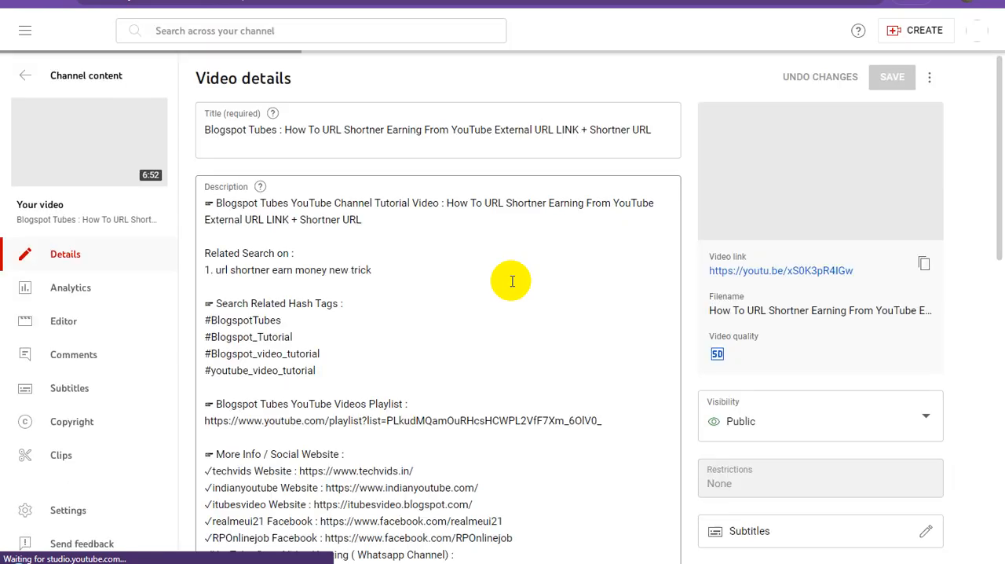
click(396, 270)
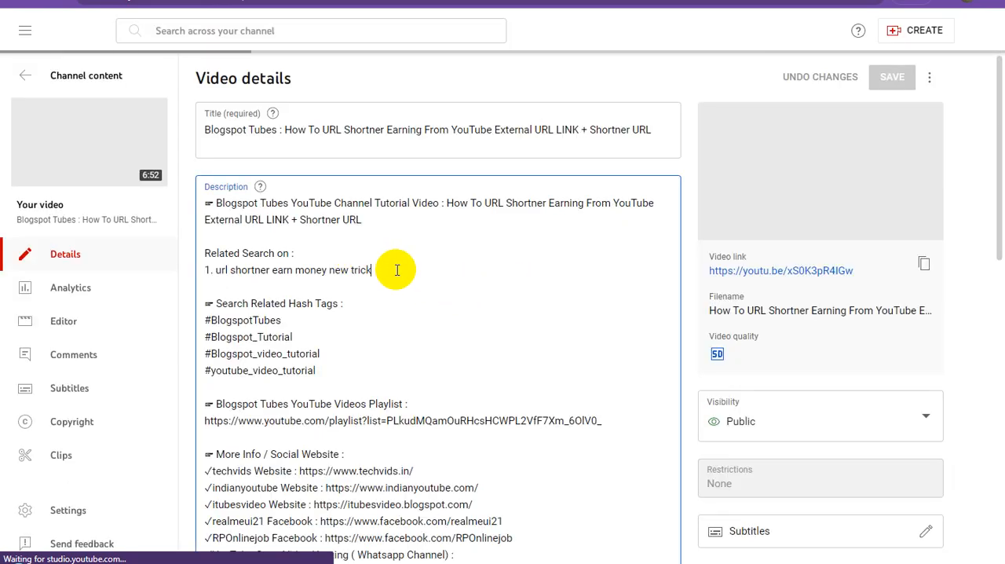
key(Return)
key(Return)
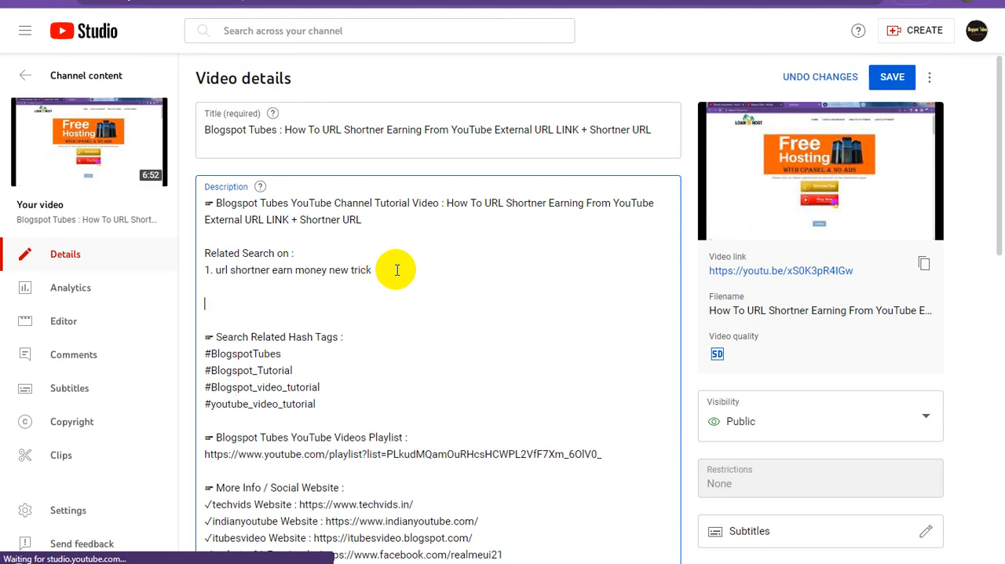
text(~ Free Registration Info. Website For URL Short and Earning : https://tubewebsite.blogspot.com/2023/11/shrinkearn-referral-program-for-website.html)
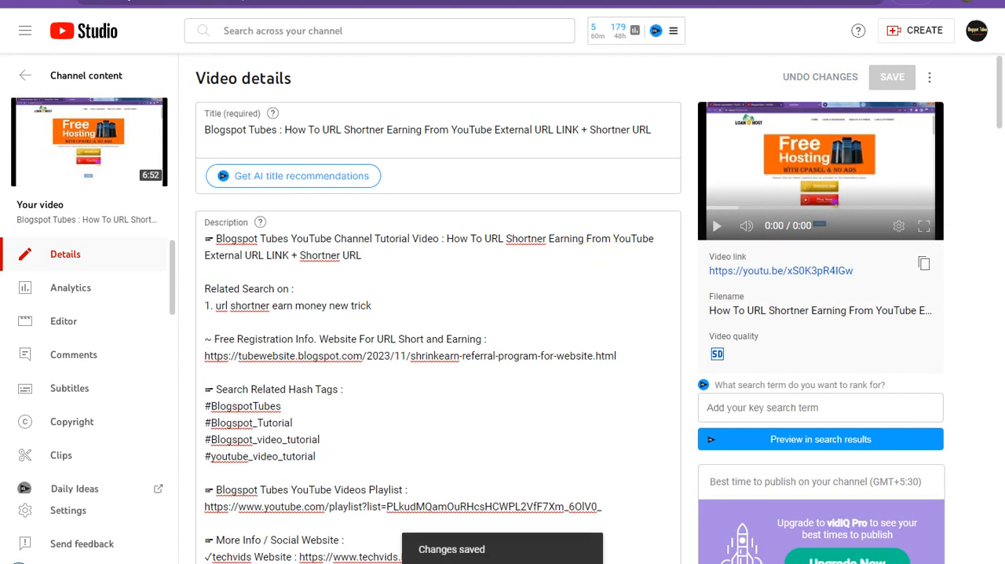
Paste the Free Registration Info text and ShrinkEarn link below "adsterra high earning trick" in the Adsterra Direct Link description, save, and close the page
key(F5)
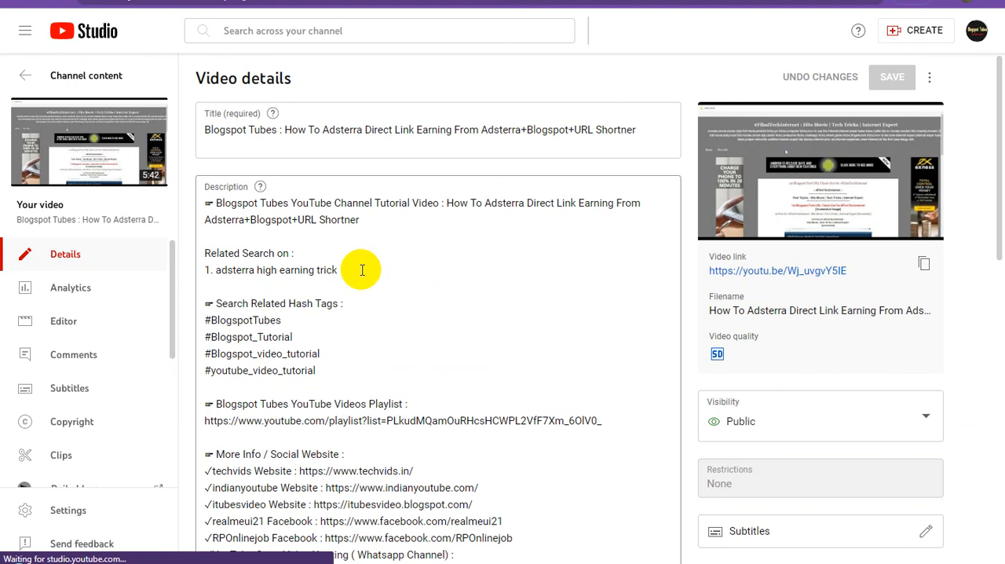
click(358, 272)
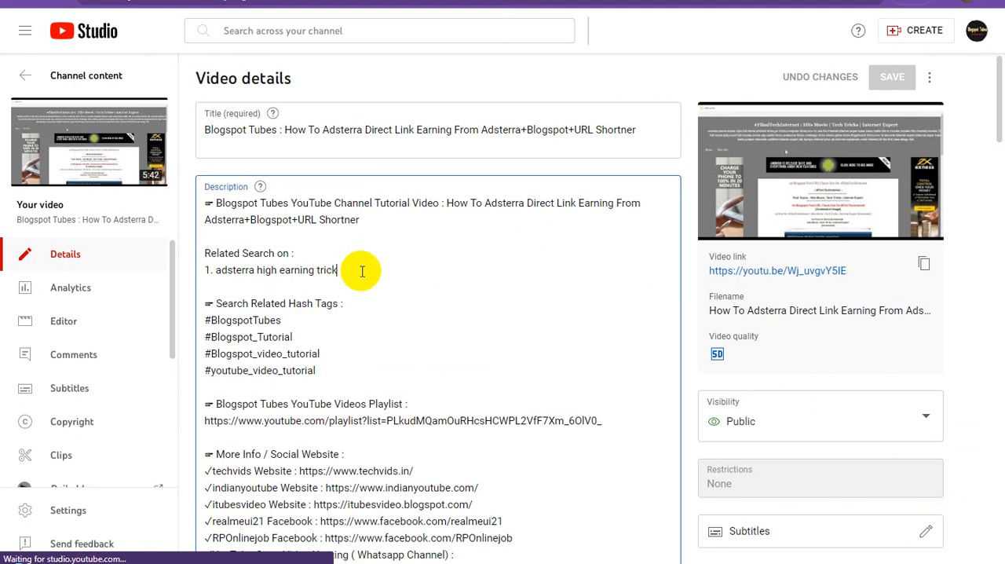
key(Return)
key(Return)
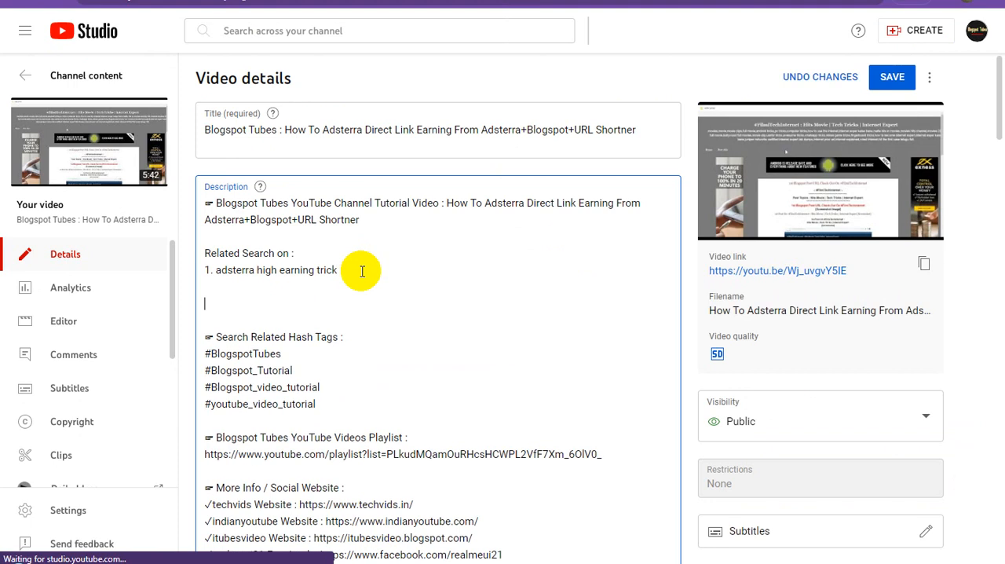
text(~ Free Registration Info. Website For URL Short and Earning : https://tubewebsite.blogspot.com/2023/11/shrinkearn-referral-program-for-website.html)
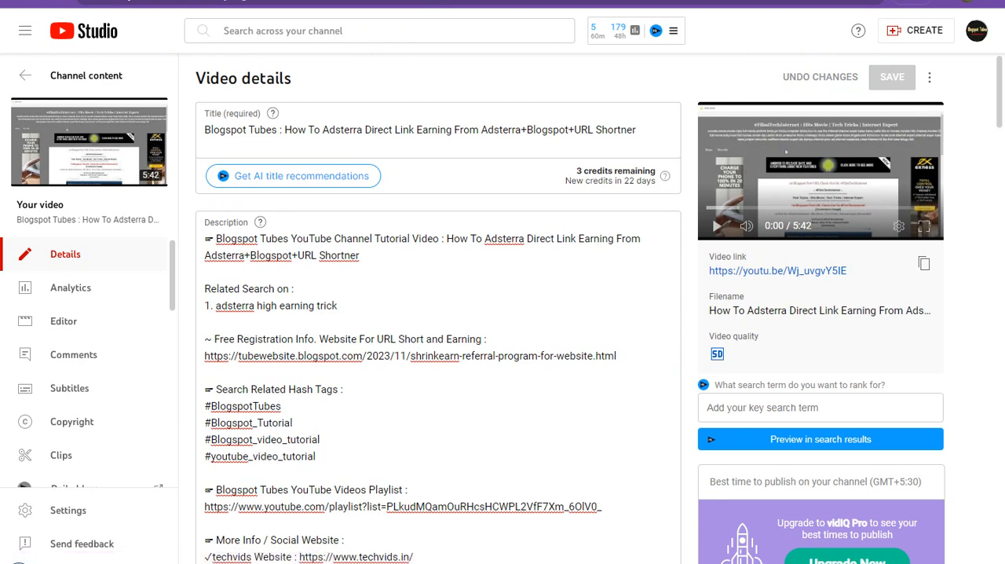
key(ctrl+w)
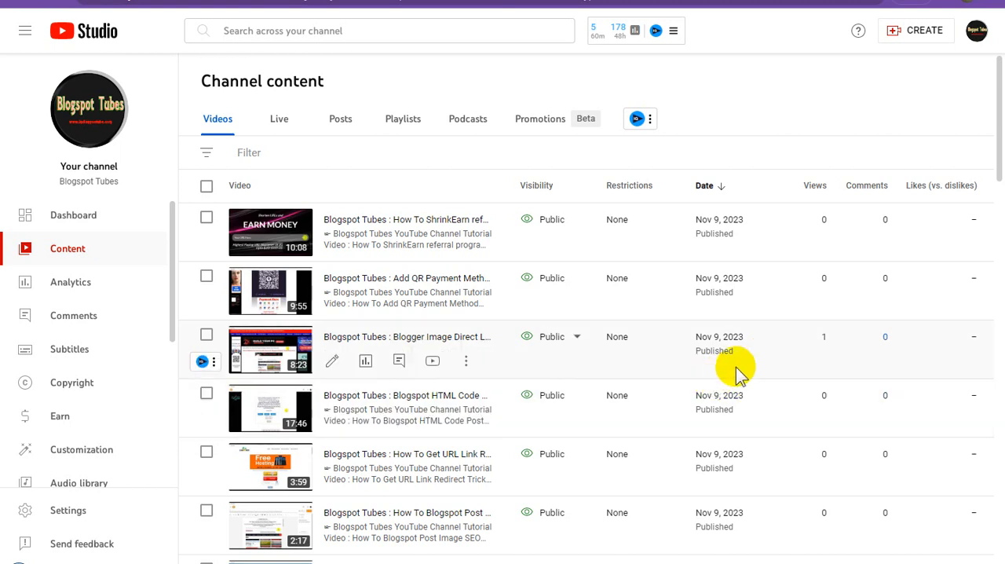
scroll(736, 369, down, 5)
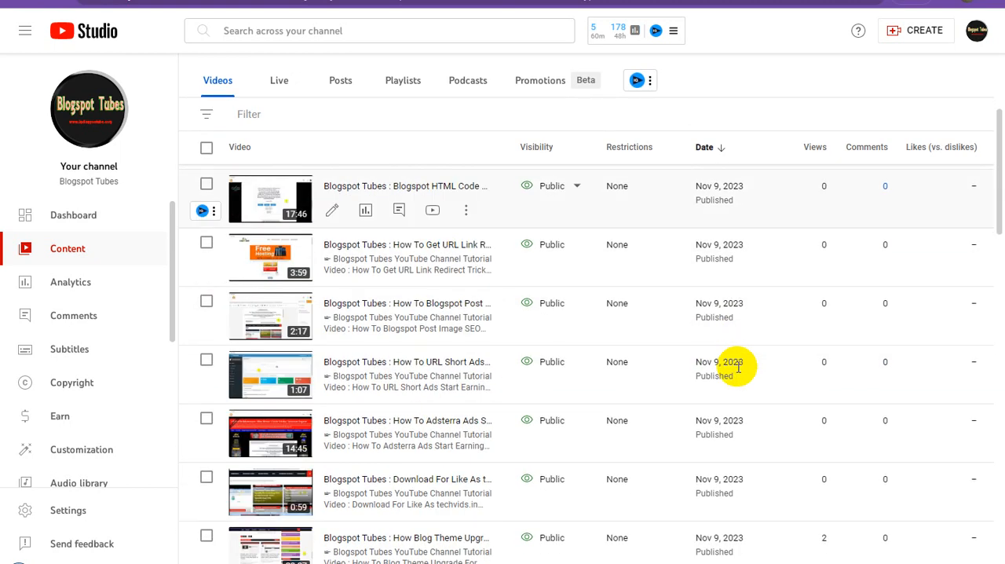
scroll(738, 367, down, 1)
scroll(740, 377, up, 3)
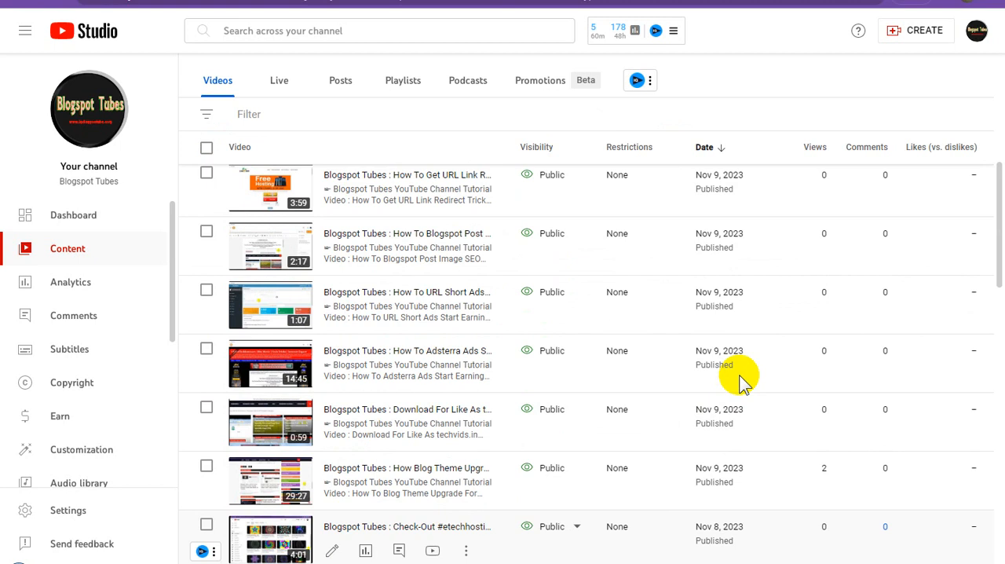
scroll(738, 381, up, 4)
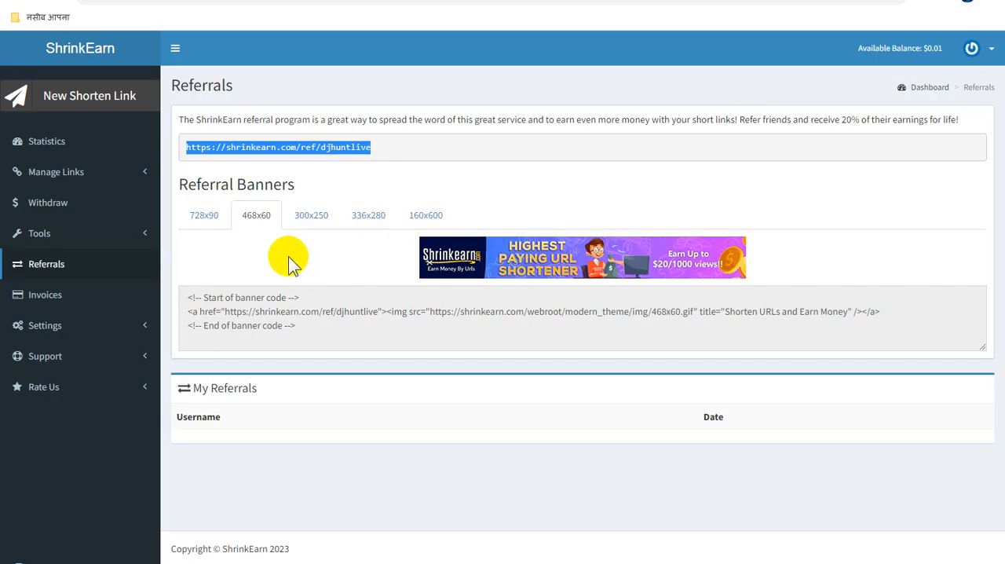
Switch to ShrinkEarn and review the account's statistics, its referral program page and the list of all shortened links
click(78, 146)
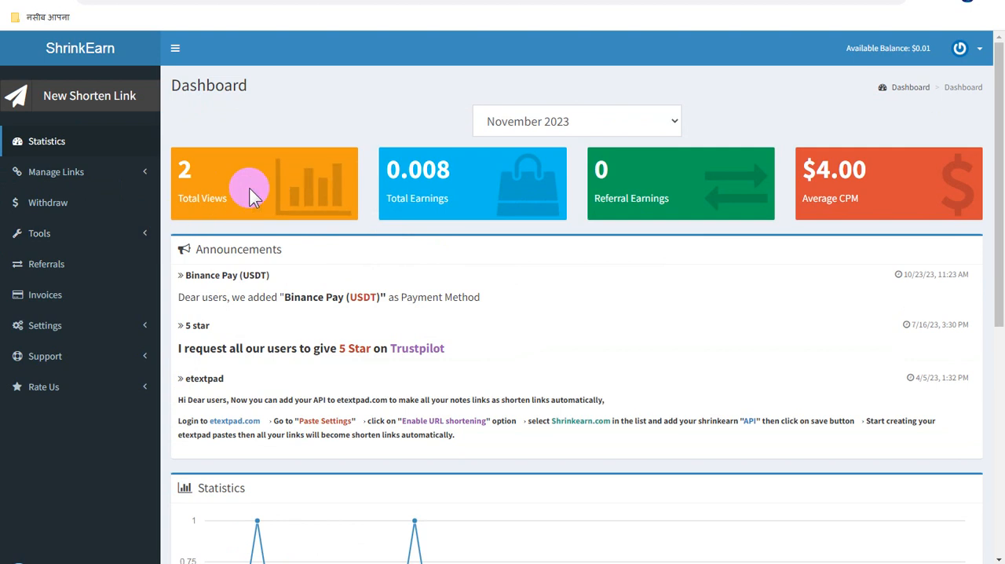
click(66, 269)
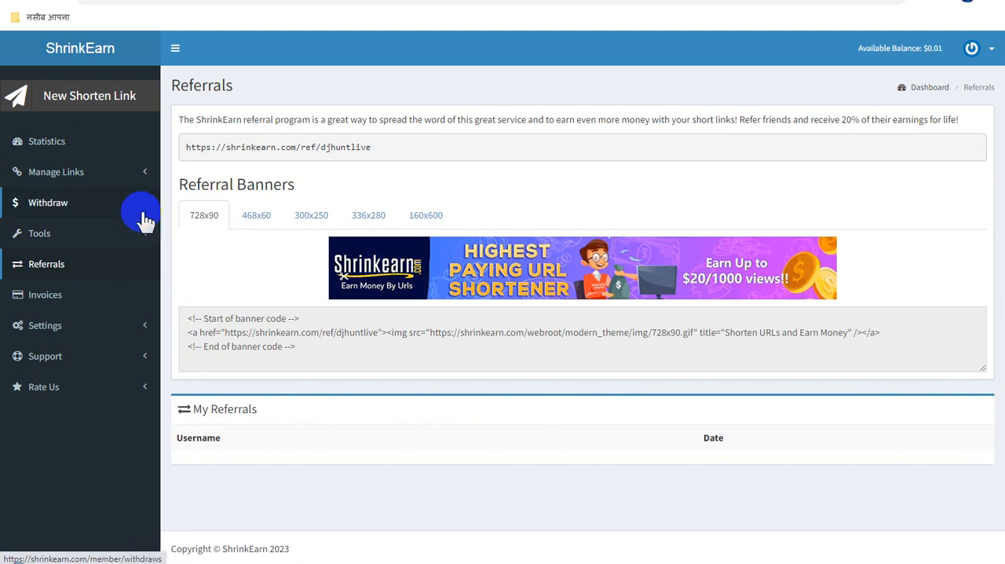
click(110, 179)
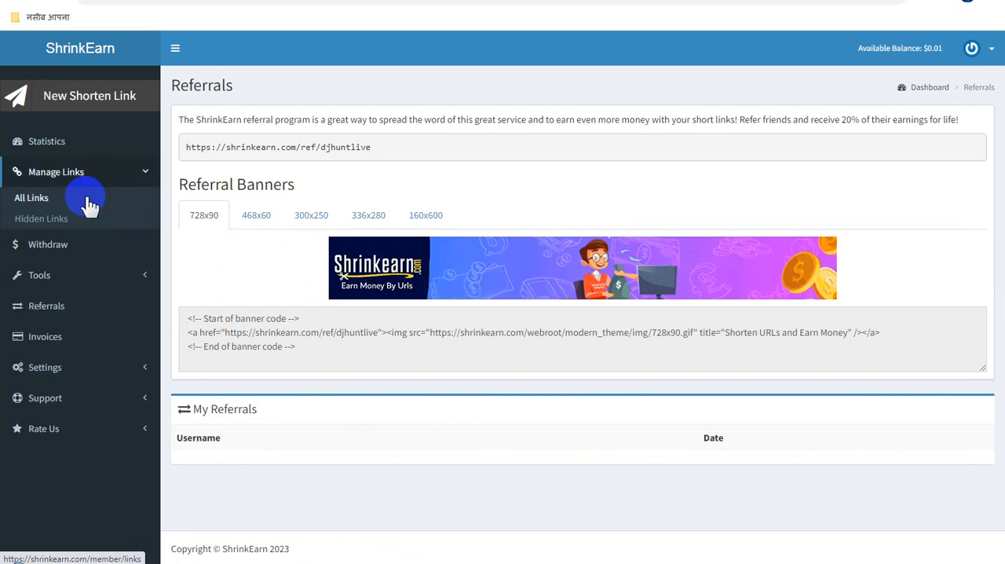
click(39, 199)
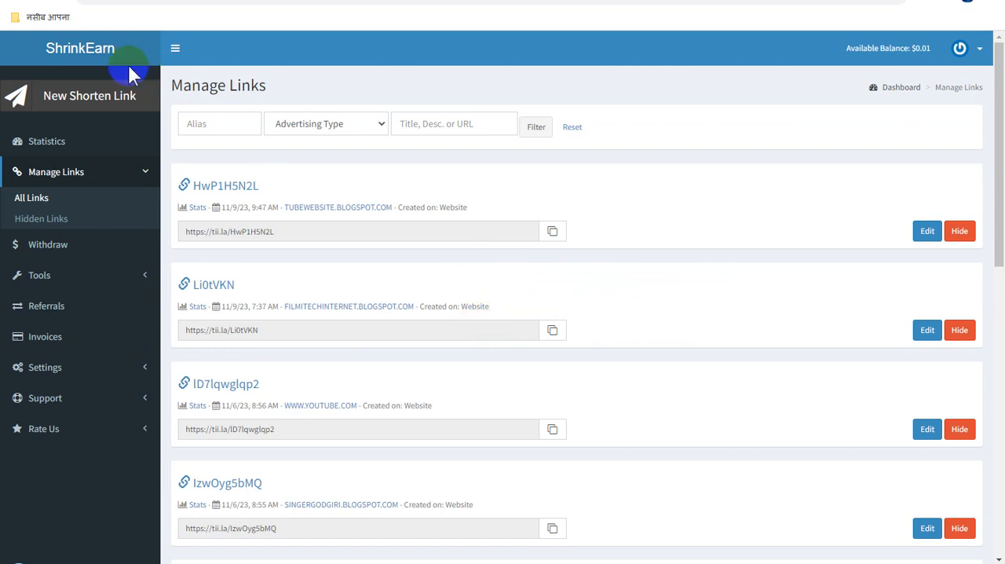
Open the ShrinkEarn home page and highlight the "Highest Paying URL Shortener of 2023" tagline below the URL field
click(94, 53)
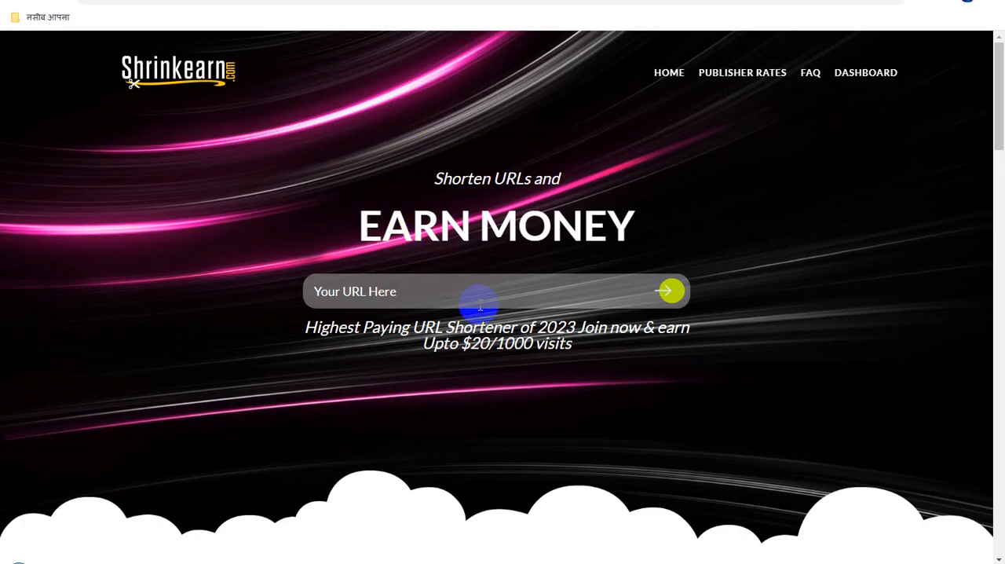
drag(314, 328, 600, 345)
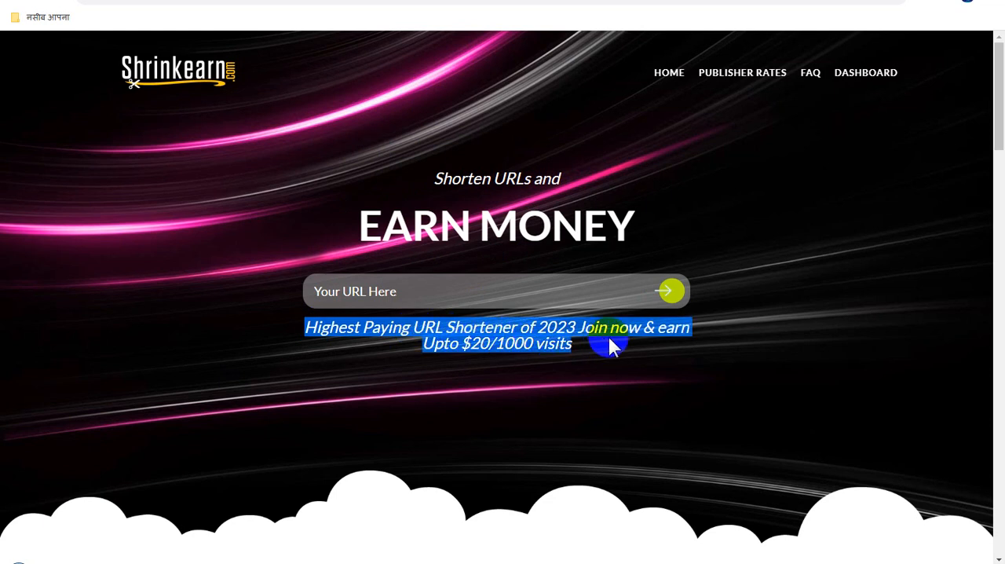